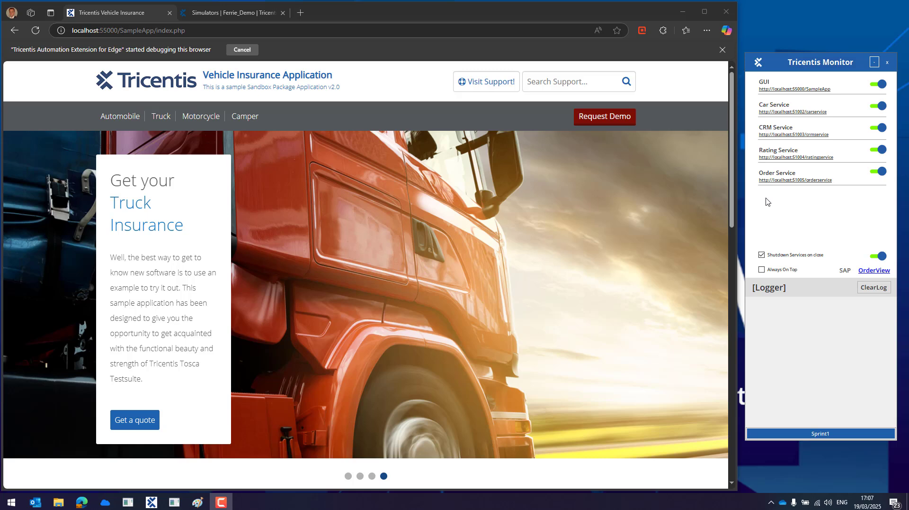
- Open the Automobile quote form at its empty Enter Vehicle Data step
{"action": "left_click", "coordinate": [115, 119]}
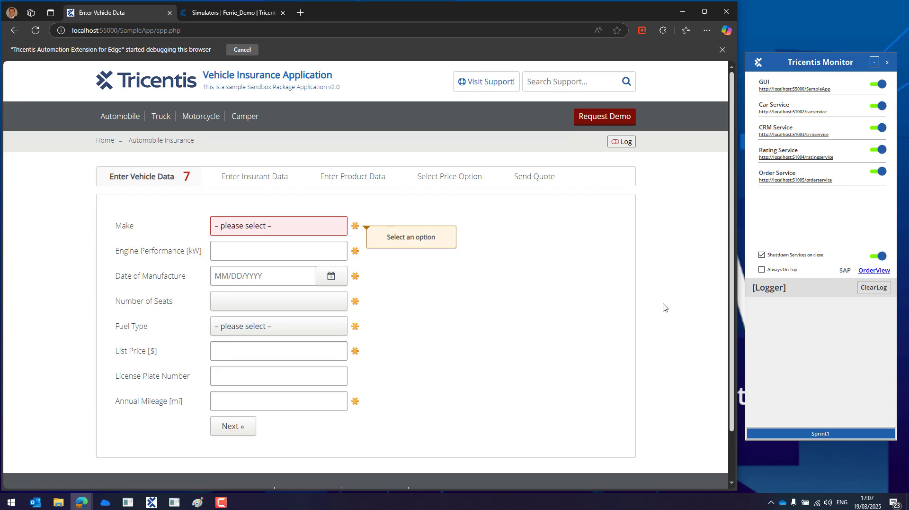
- Choose Volkswagen as the make, look over seats and fuel options, then go to Enter Insurant Data
{"action": "left_click", "coordinate": [293, 231]}
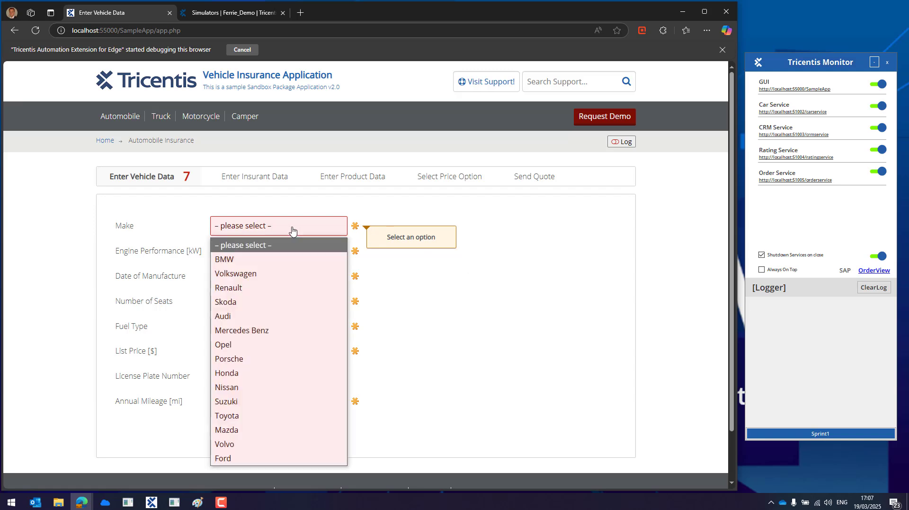
{"action": "left_click", "coordinate": [254, 275]}
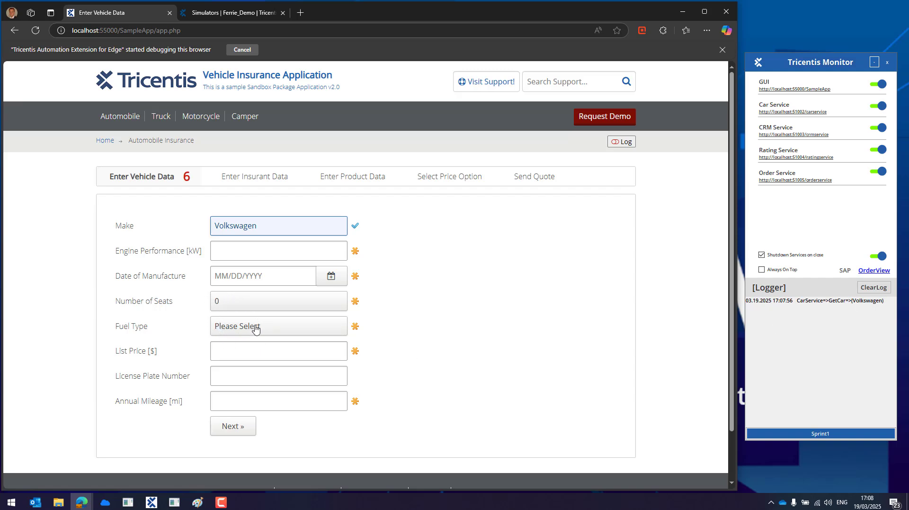
{"action": "left_click", "coordinate": [248, 301]}
{"action": "left_click", "coordinate": [247, 300]}
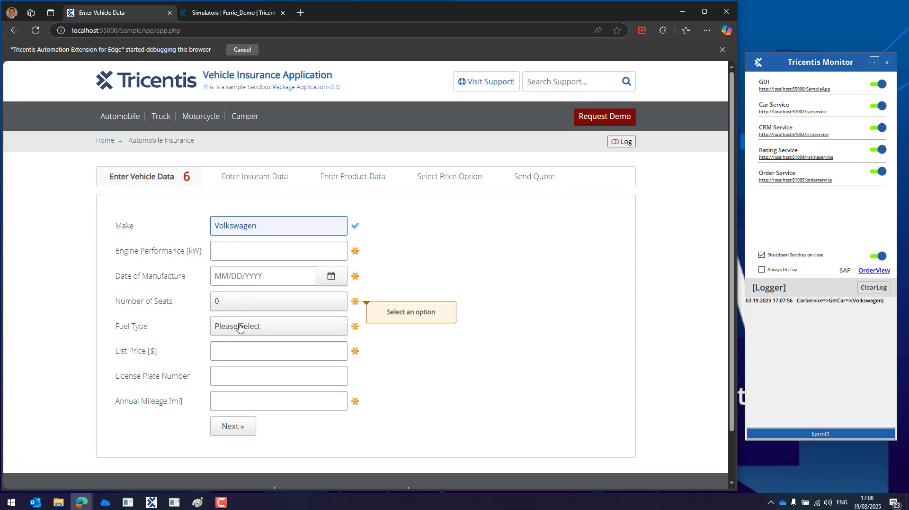
{"action": "left_click", "coordinate": [239, 327]}
{"action": "left_click", "coordinate": [240, 328]}
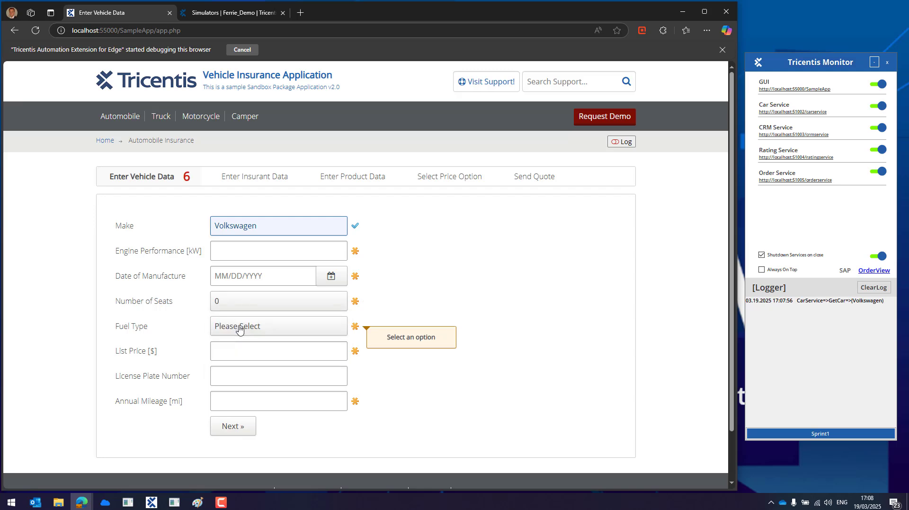
{"action": "left_click", "coordinate": [256, 180]}
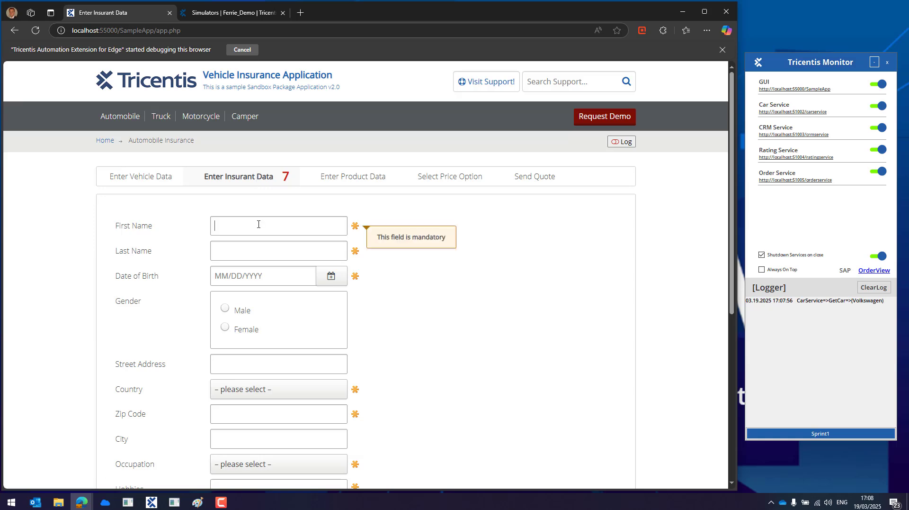
- Enter the insurant's first and last name to trigger CRM autofill, then select the GetPerson log line
{"action": "type", "text": "Max"}
{"action": "key", "text": "Tab"}
{"action": "type", "text": "Muste"}
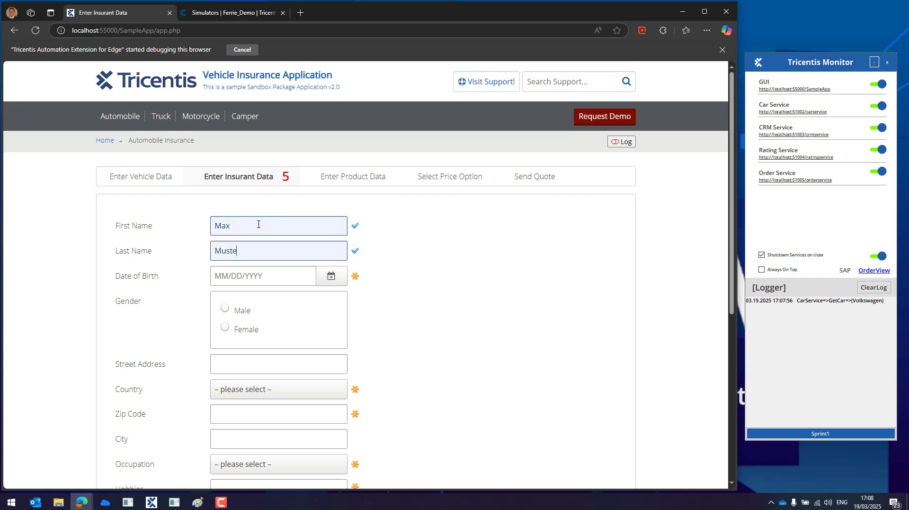
{"action": "type", "text": "rmann"}
{"action": "key", "text": "Tab"}
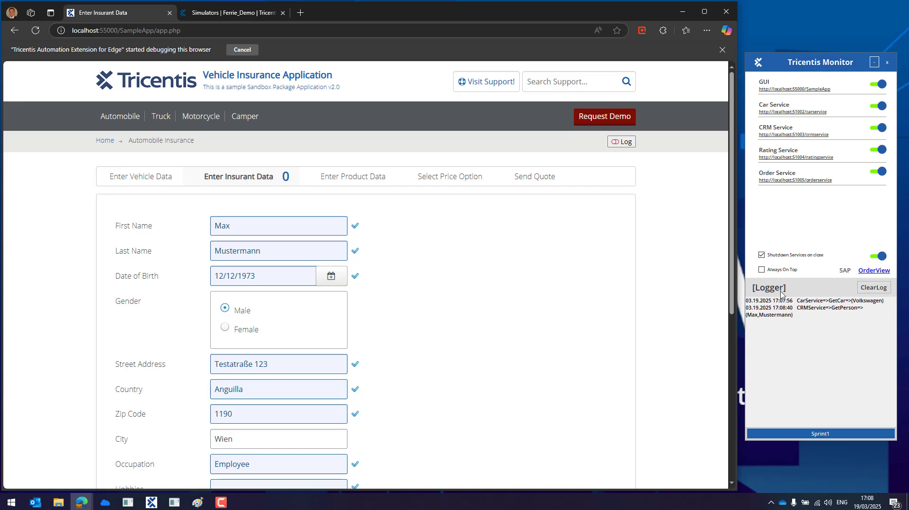
{"action": "left_click", "coordinate": [824, 309]}
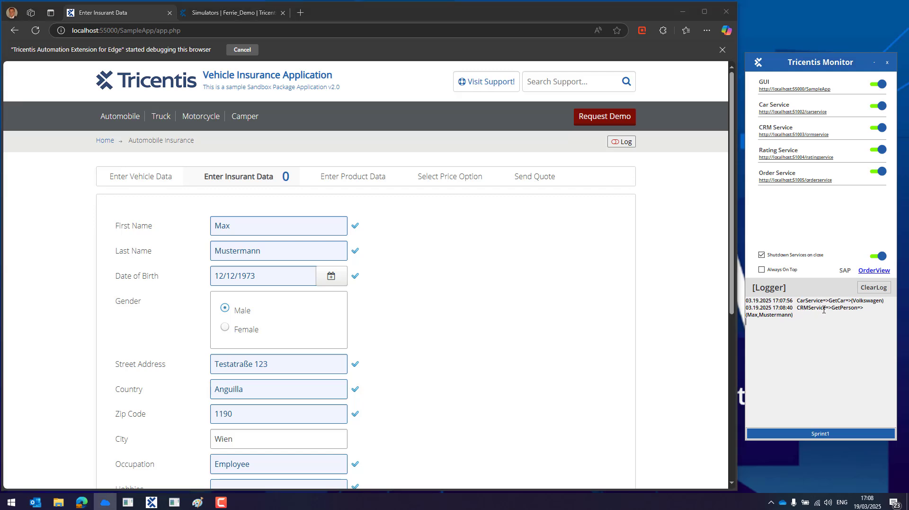
{"action": "left_click_drag", "start_coordinate": [748, 315], "coordinate": [791, 315]}
- Clear the Monitor log, switch CRM Service off, and start a fresh Automobile quote
{"action": "left_click", "coordinate": [153, 85]}
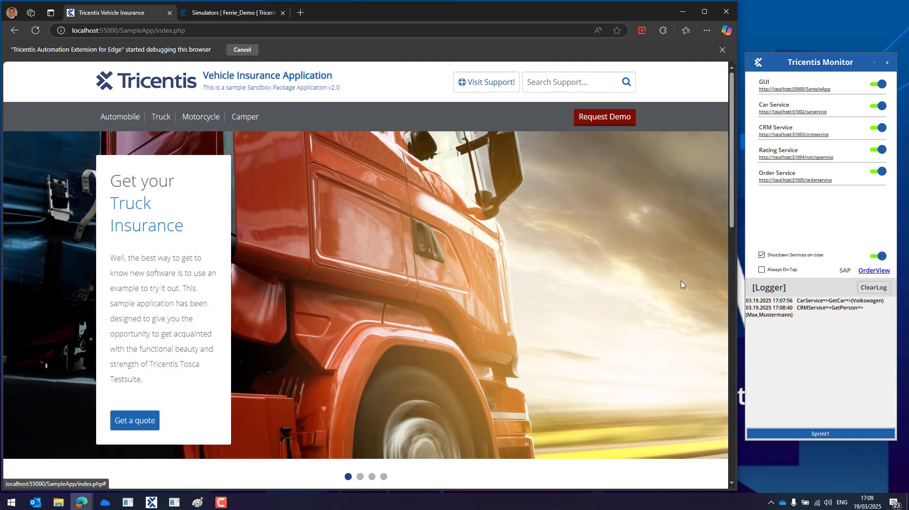
{"action": "left_click", "coordinate": [874, 288]}
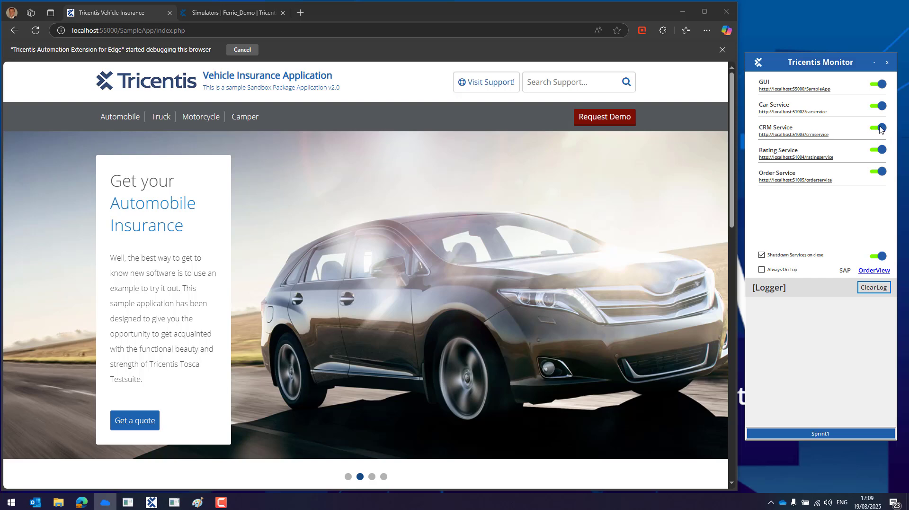
{"action": "left_click", "coordinate": [881, 129]}
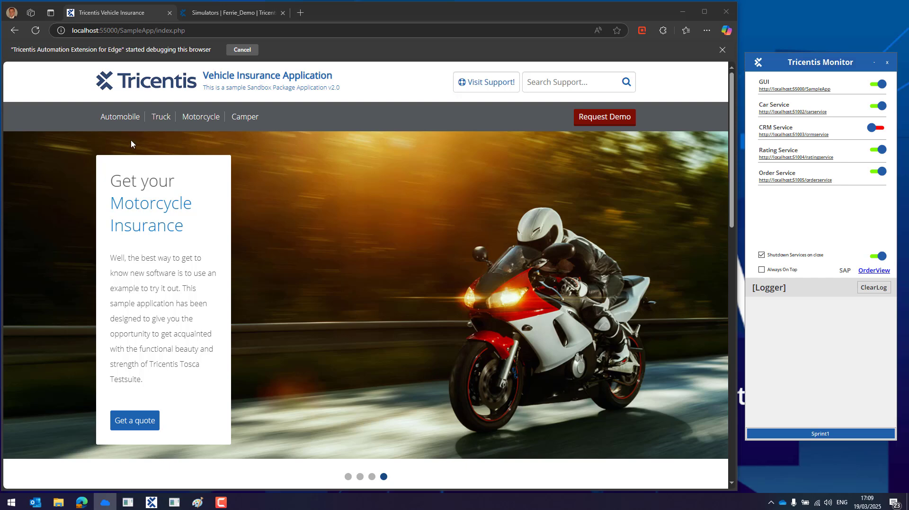
{"action": "left_click", "coordinate": [117, 119]}
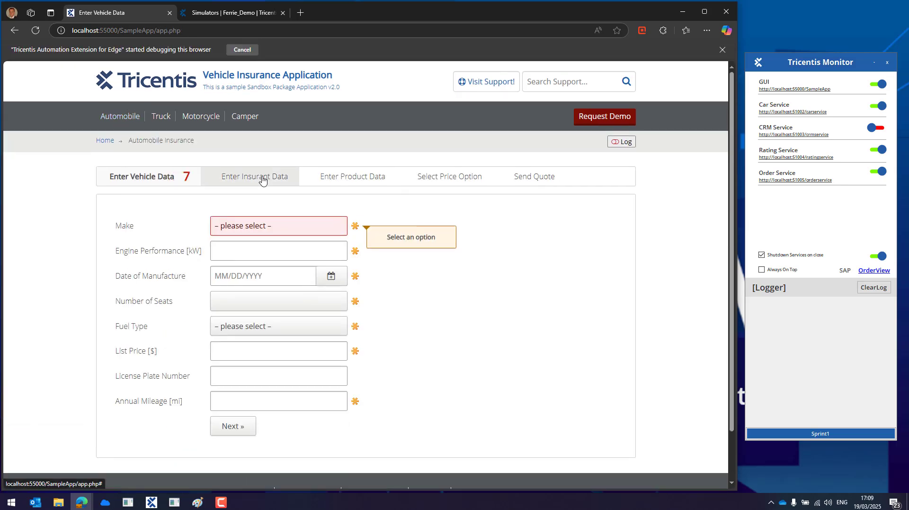
- On Enter Insurant Data, type the insurant's first and last name; nothing auto-fills
{"action": "left_click", "coordinate": [263, 179]}
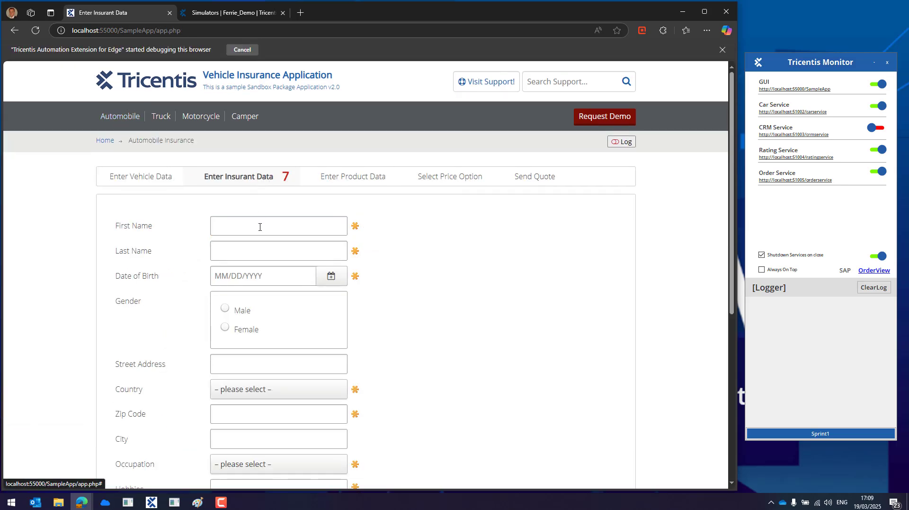
{"action": "mouse_move", "coordinate": [259, 227]}
{"action": "type", "text": "Max"}
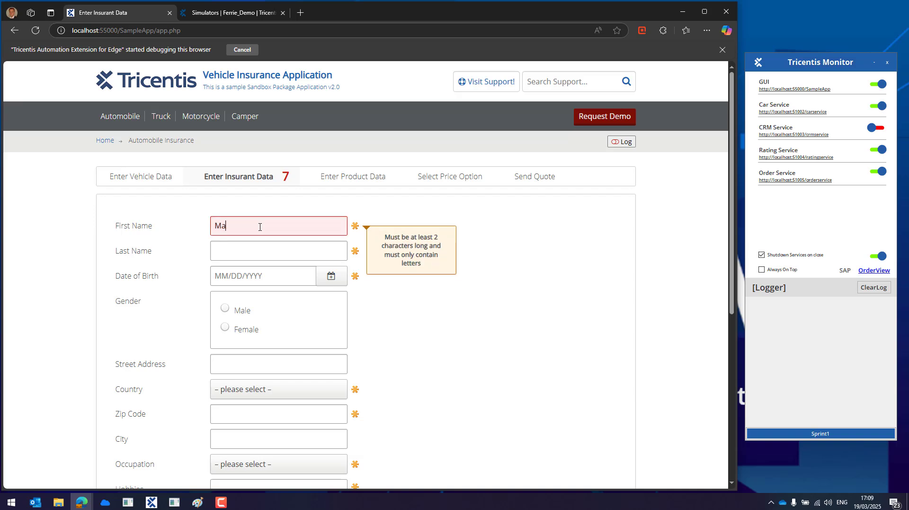
{"action": "key", "text": "Tab"}
{"action": "type", "text": "Mustermann"}
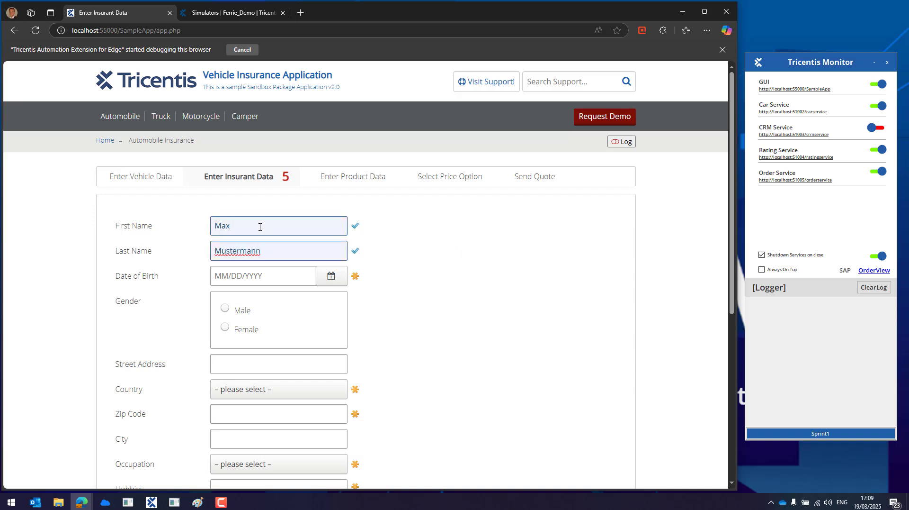
{"action": "key", "text": "Tab"}
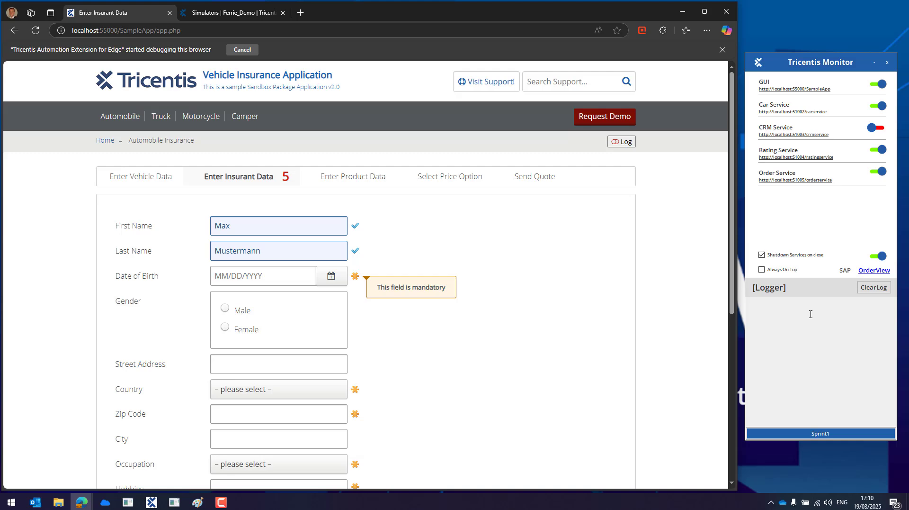
- Switch CRM Service back on in the Monitor and return to the Simulators portal
{"action": "left_click", "coordinate": [182, 85]}
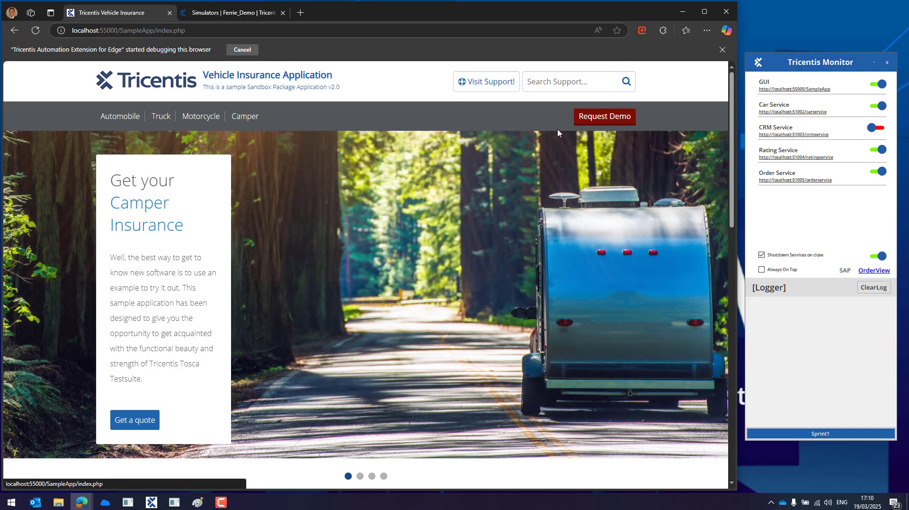
{"action": "left_click", "coordinate": [881, 128]}
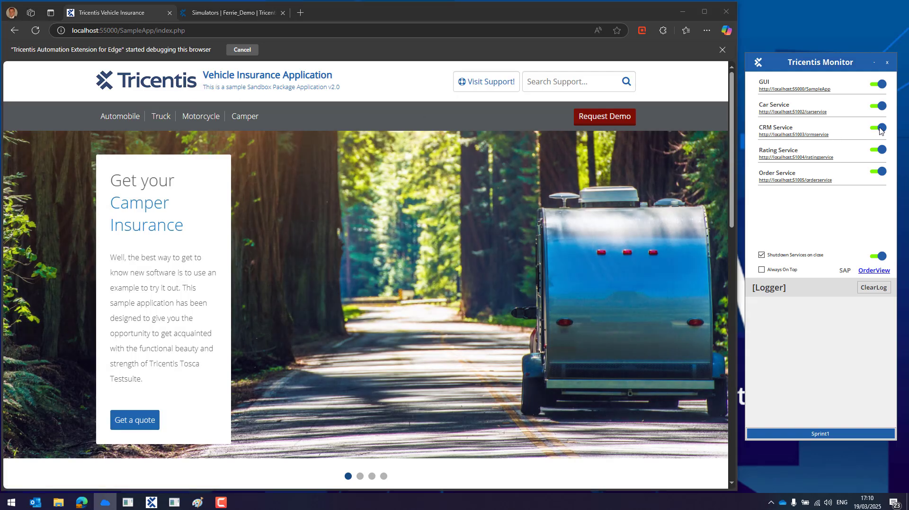
{"action": "left_click", "coordinate": [235, 15]}
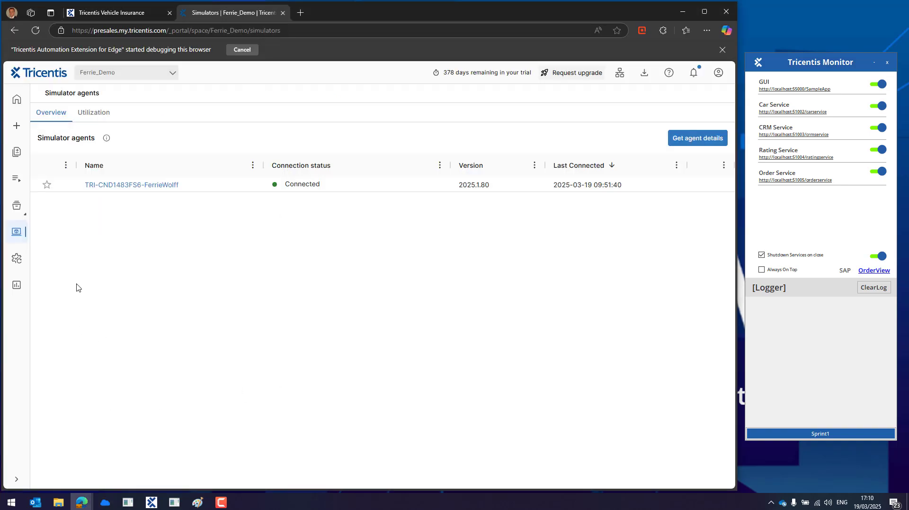
- Open the connected agent from API simulation > Simulator agents to view its Connections.yml inventory
{"action": "left_click", "coordinate": [19, 238]}
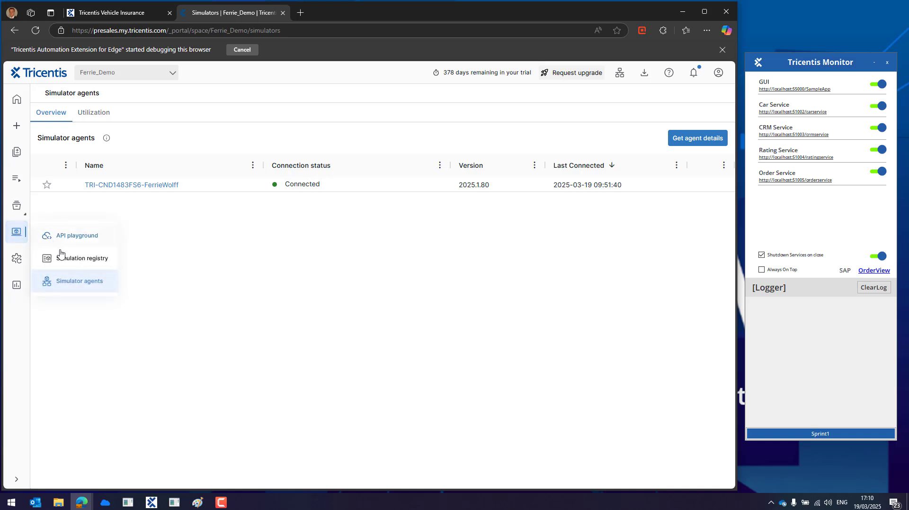
{"action": "left_click", "coordinate": [85, 285]}
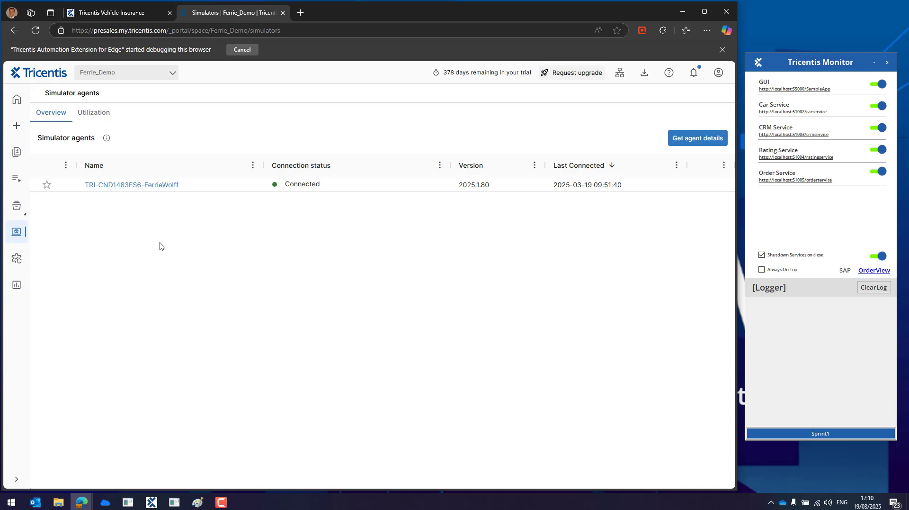
{"action": "left_click", "coordinate": [155, 189]}
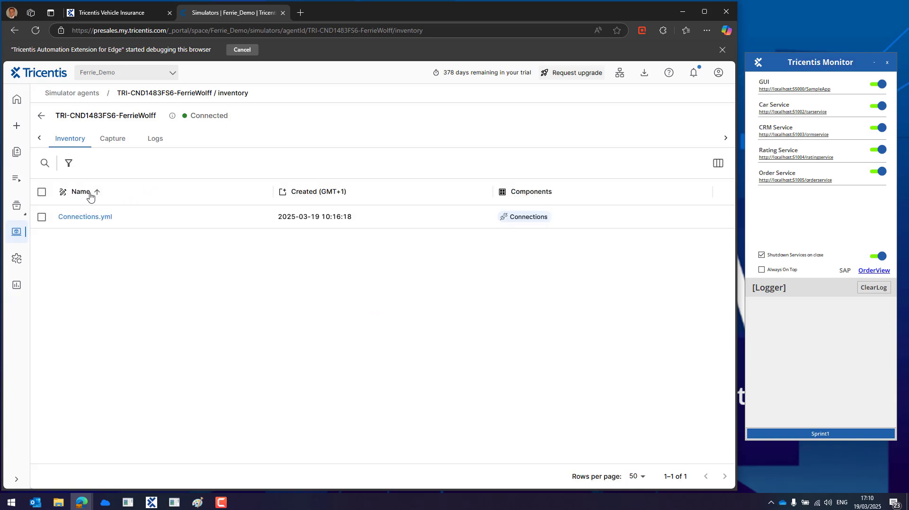
- Turn on capture for outbound crmservice_GET_real_out, then start a new Automobile quote
{"action": "left_click", "coordinate": [114, 143]}
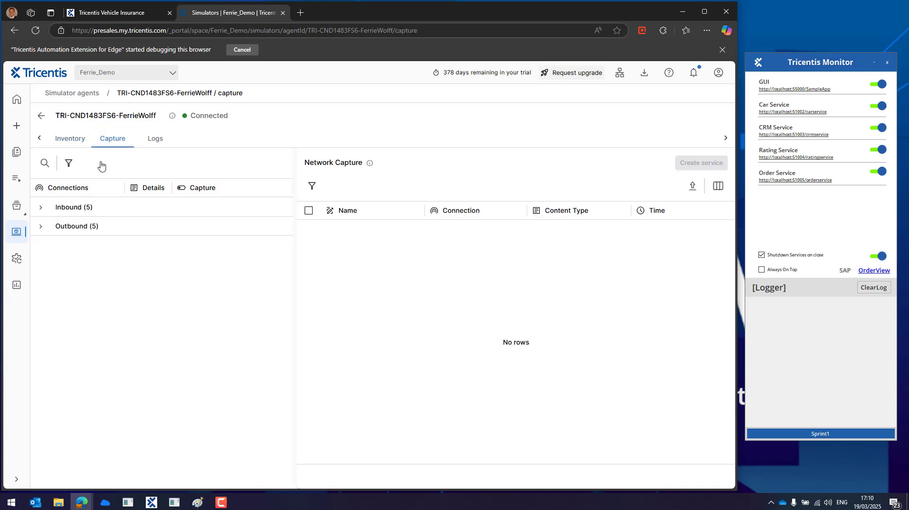
{"action": "left_click", "coordinate": [41, 230]}
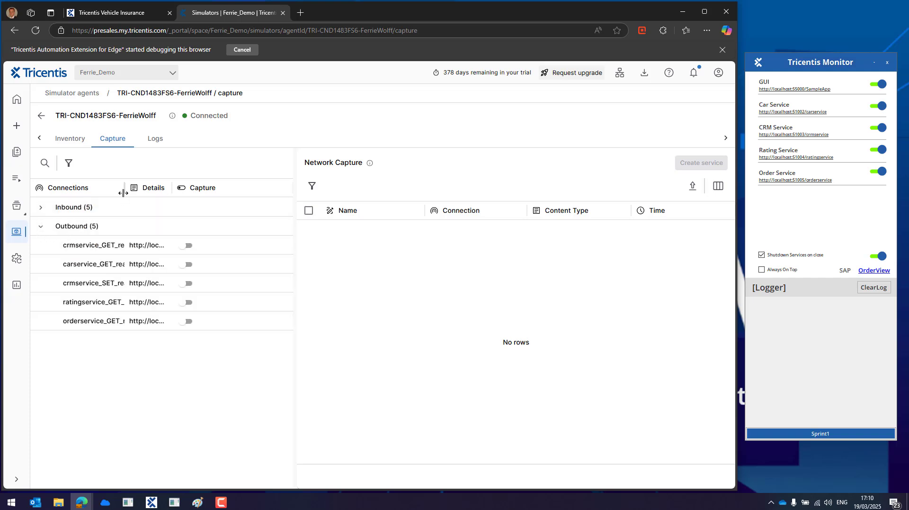
{"action": "left_click_drag", "start_coordinate": [124, 188], "coordinate": [257, 193]}
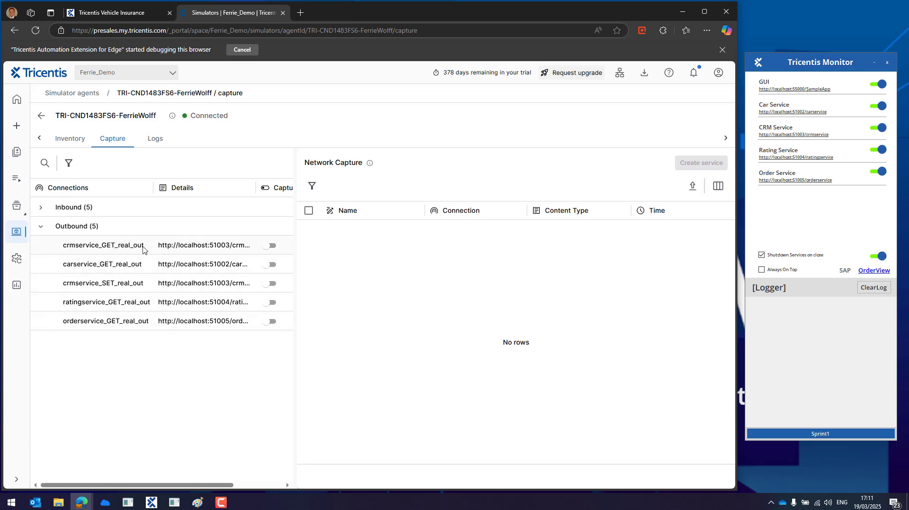
{"action": "left_click", "coordinate": [272, 246]}
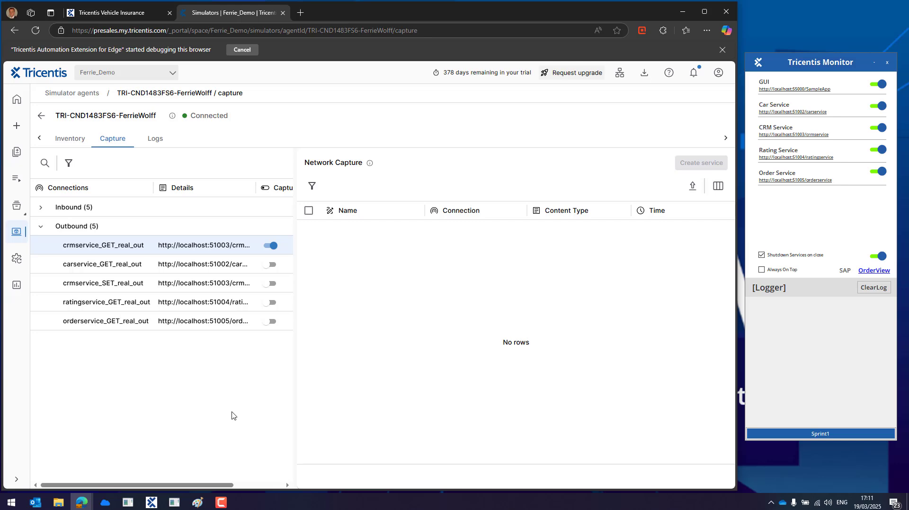
{"action": "left_click", "coordinate": [129, 19]}
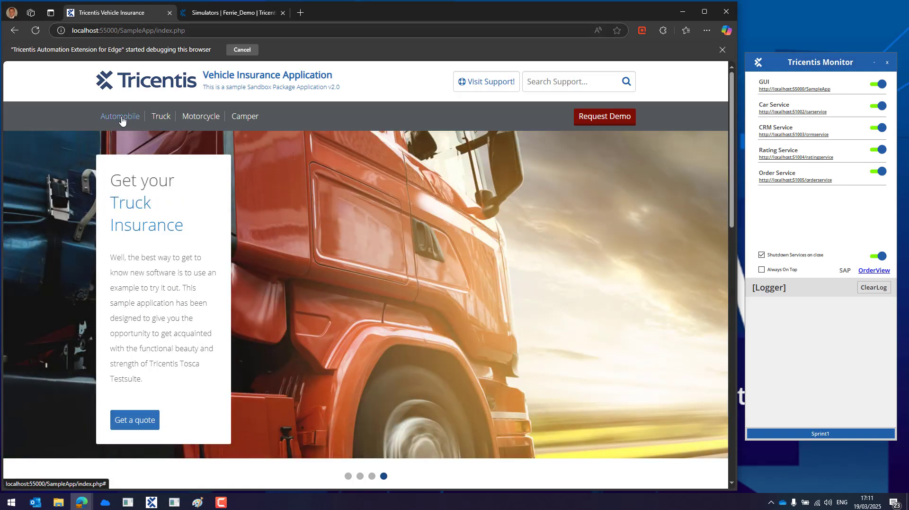
{"action": "left_click", "coordinate": [121, 120]}
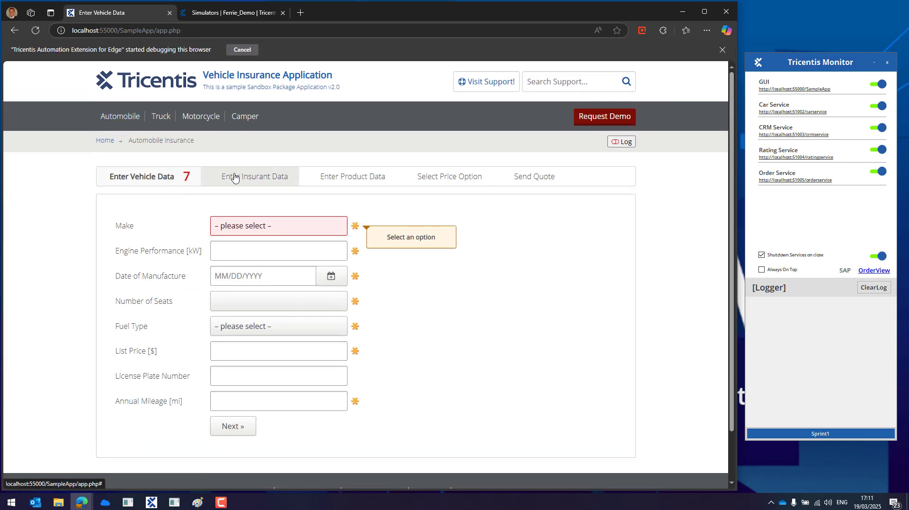
- Enter the insurant's first and last name so CRM autofills, producing a captured /crmservice call
{"action": "left_click", "coordinate": [252, 183]}
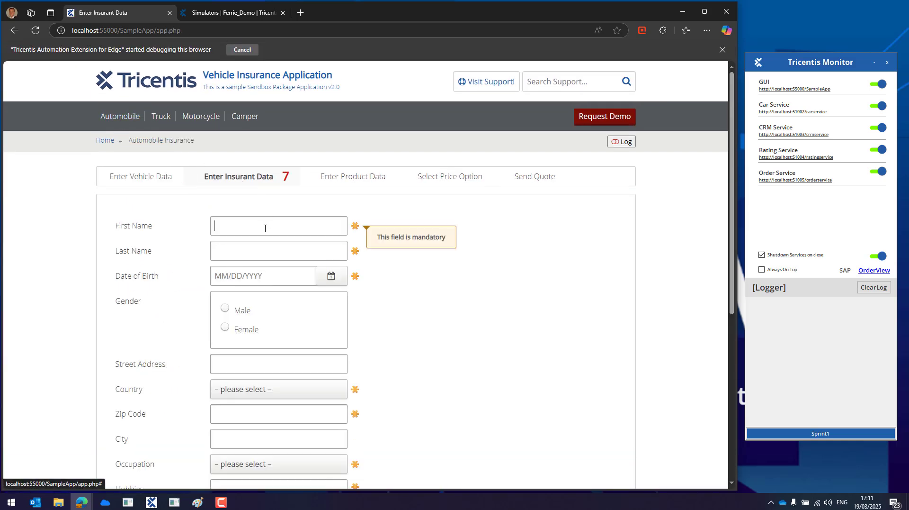
{"action": "type", "text": "Max"}
{"action": "key", "text": "Tab"}
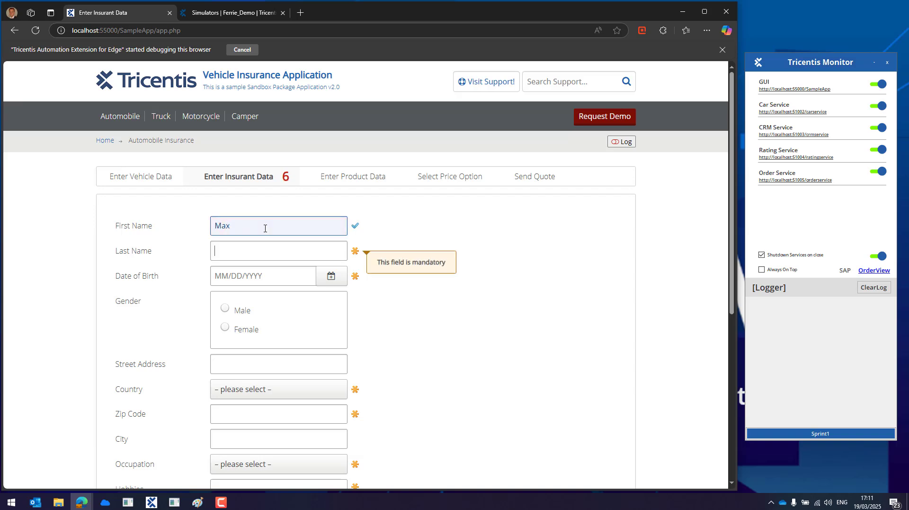
{"action": "type", "text": "Mustermann"}
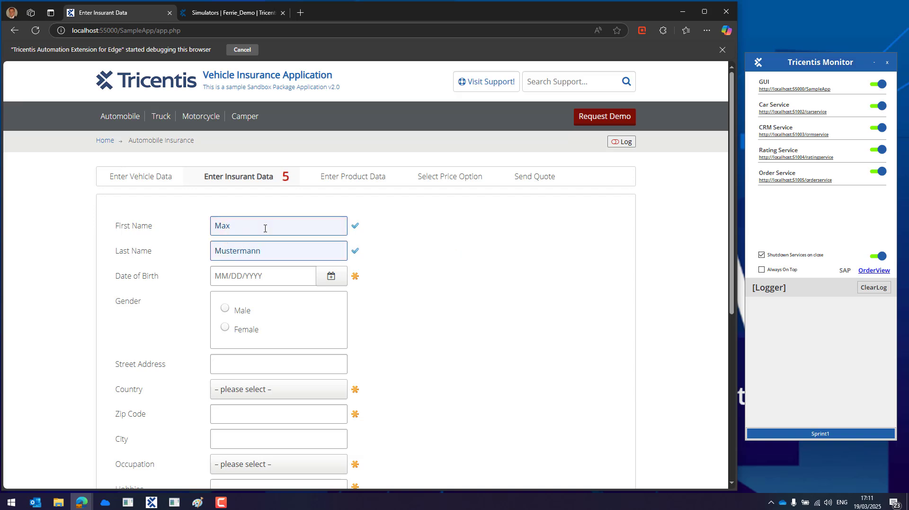
{"action": "key", "text": "Tab"}
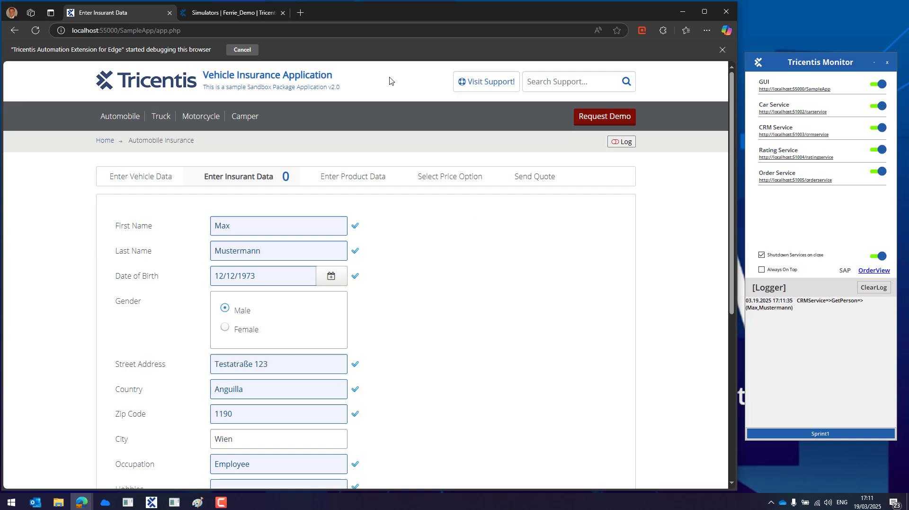
{"action": "left_click", "coordinate": [250, 14]}
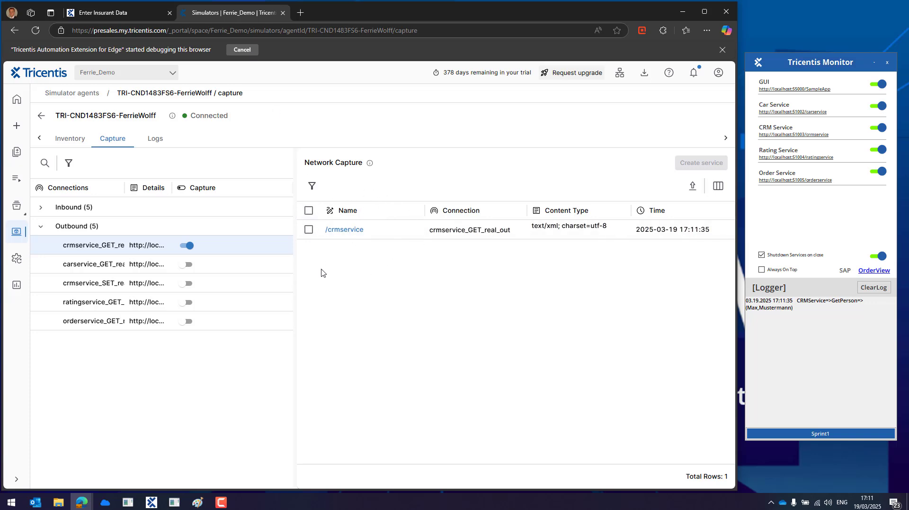
- Stop crmservice_GET capture, view the /crmservice response payload, and tick its row
{"action": "left_click", "coordinate": [186, 245]}
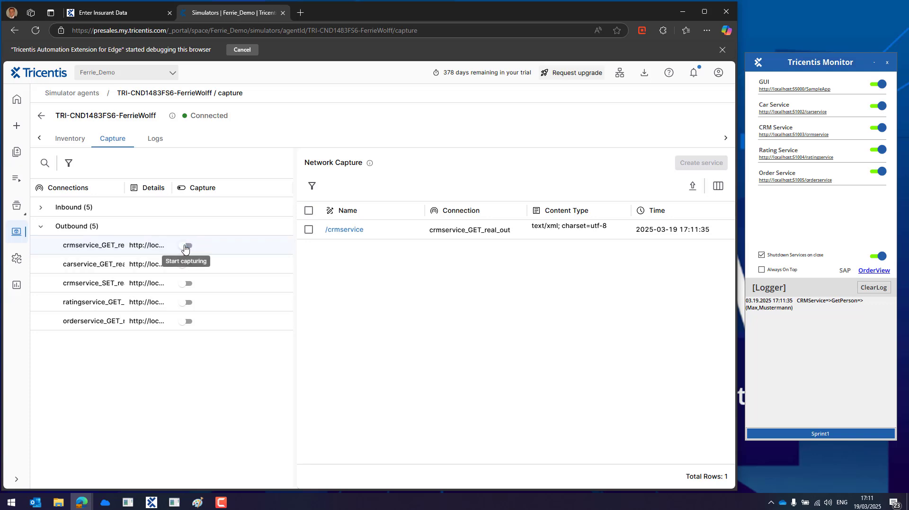
{"action": "left_click", "coordinate": [344, 230]}
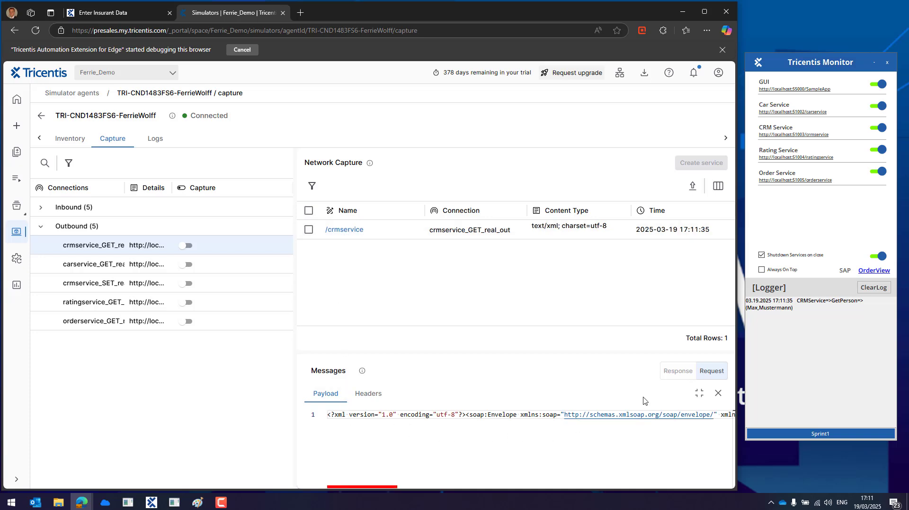
{"action": "left_click", "coordinate": [678, 370]}
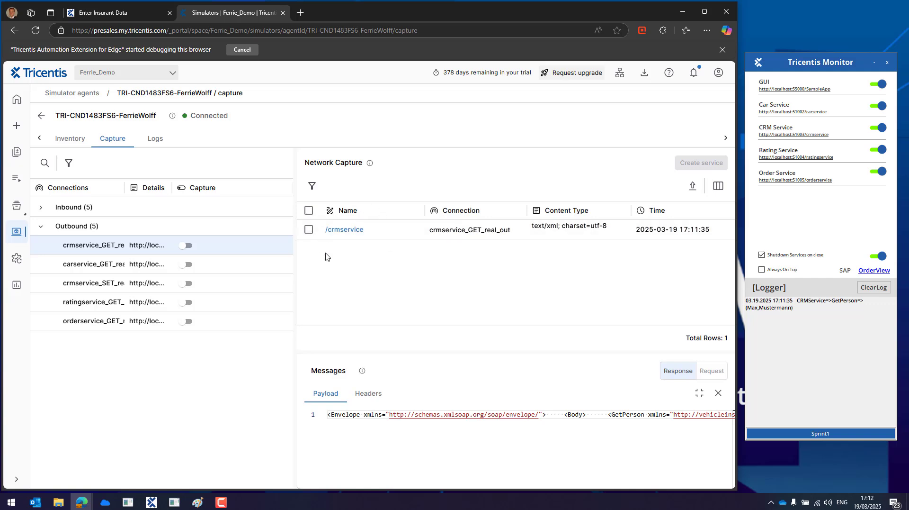
{"action": "left_click", "coordinate": [309, 230]}
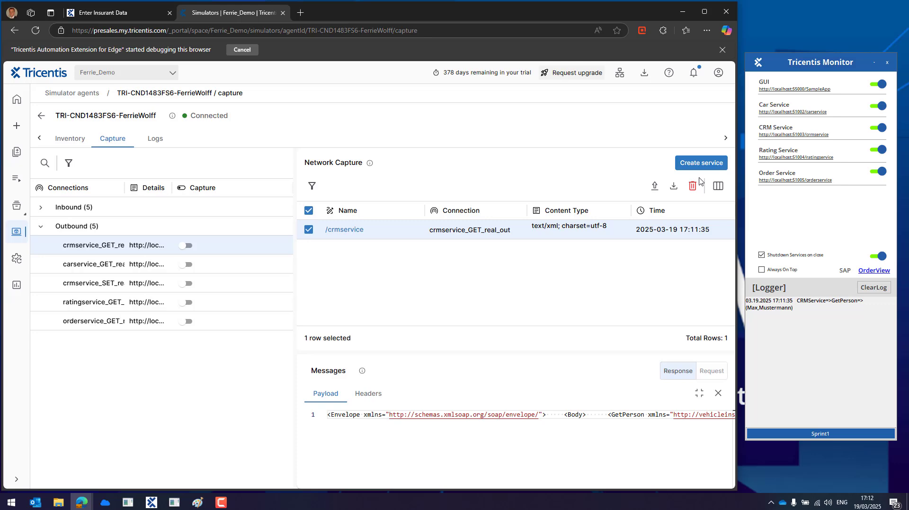
- Create a service from /crmservice, named with the insurant's full name, with Create pretty print enabled
{"action": "left_click", "coordinate": [702, 166]}
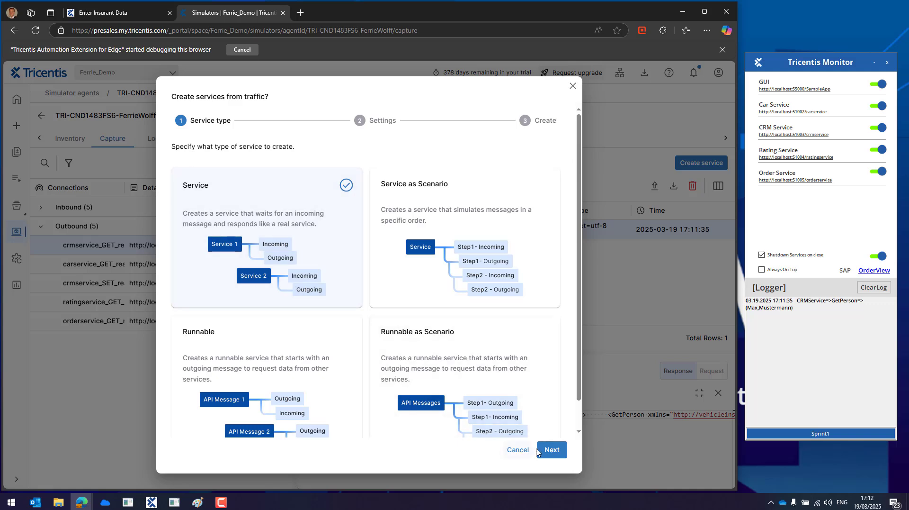
{"action": "left_click", "coordinate": [552, 449]}
{"action": "left_click", "coordinate": [280, 264]}
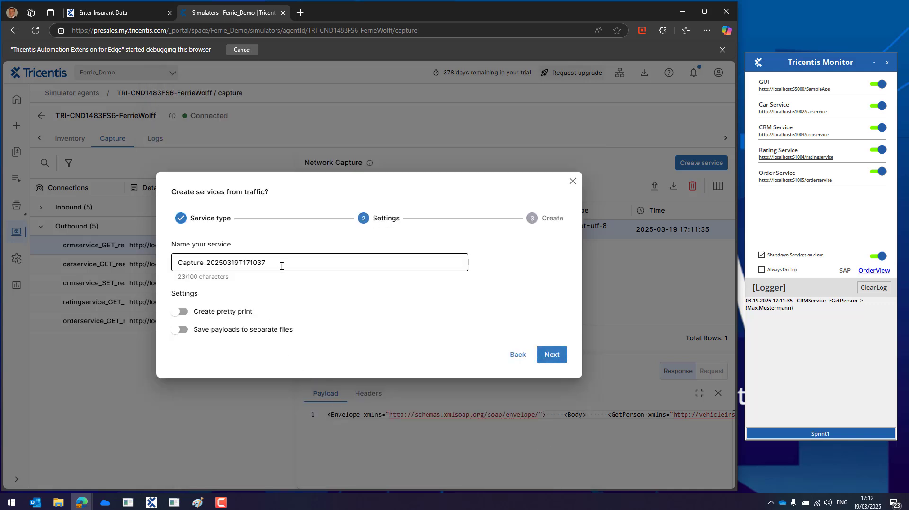
{"action": "left_click_drag", "start_coordinate": [308, 264], "coordinate": [170, 268]}
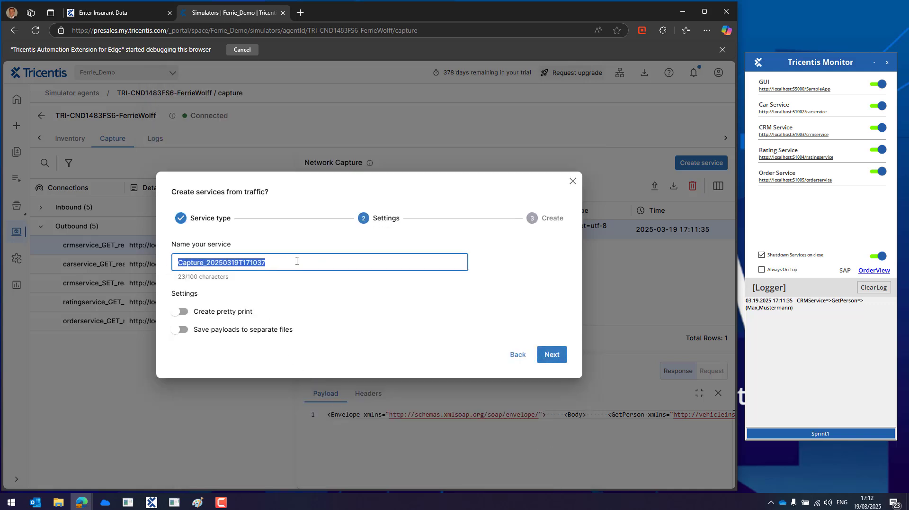
{"action": "type", "text": "Max M"}
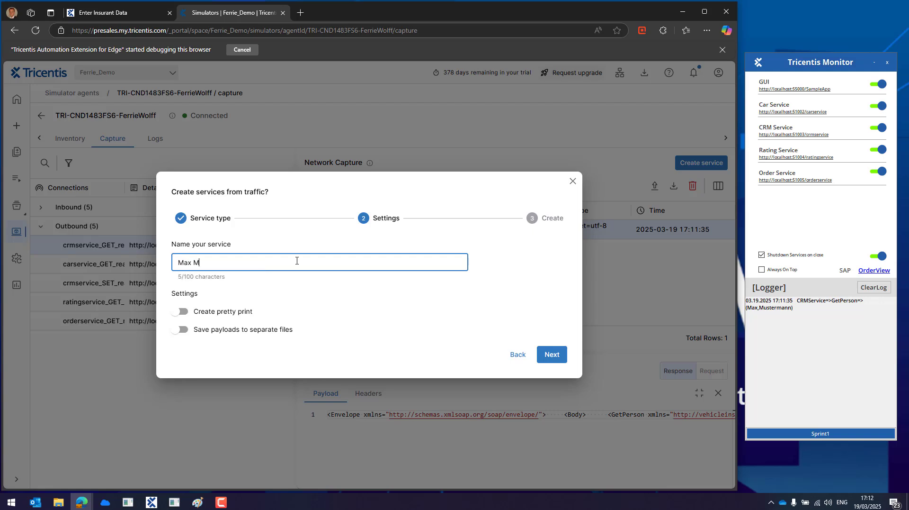
{"action": "type", "text": "ustermann"}
{"action": "left_click", "coordinate": [183, 312]}
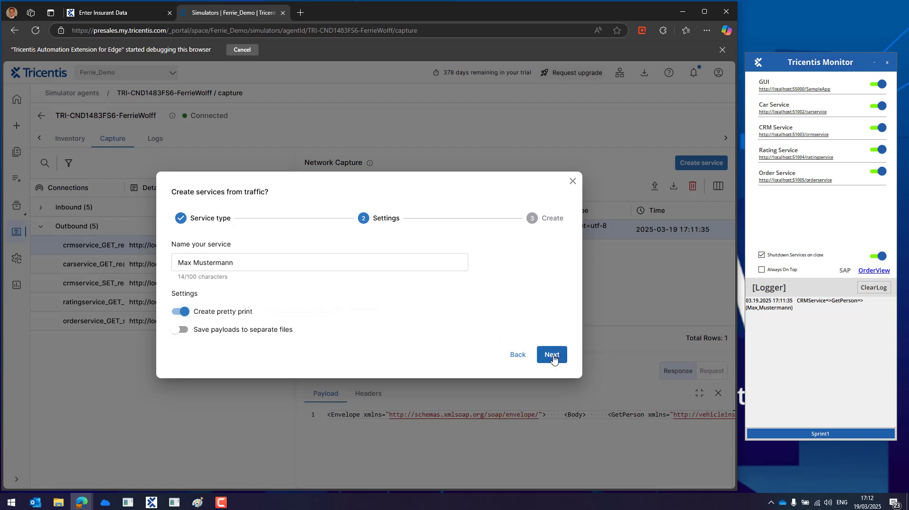
{"action": "left_click", "coordinate": [552, 355]}
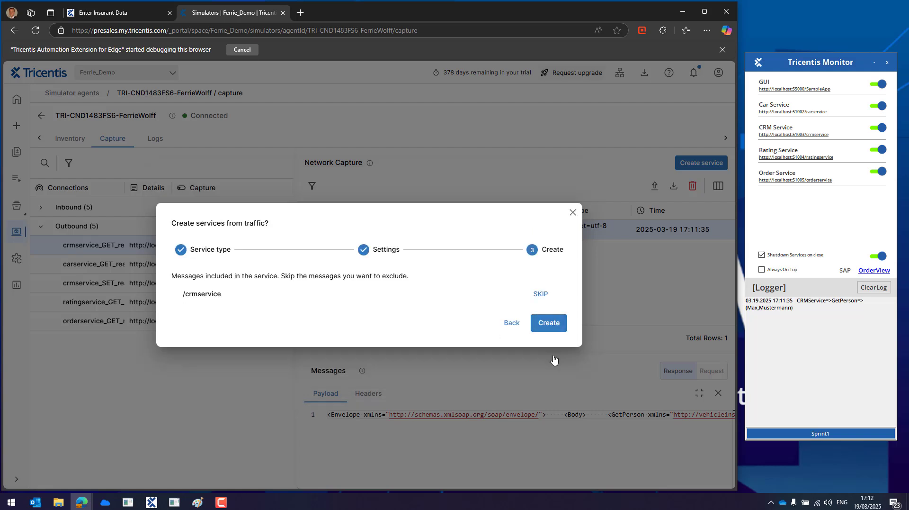
{"action": "left_click", "coordinate": [549, 323]}
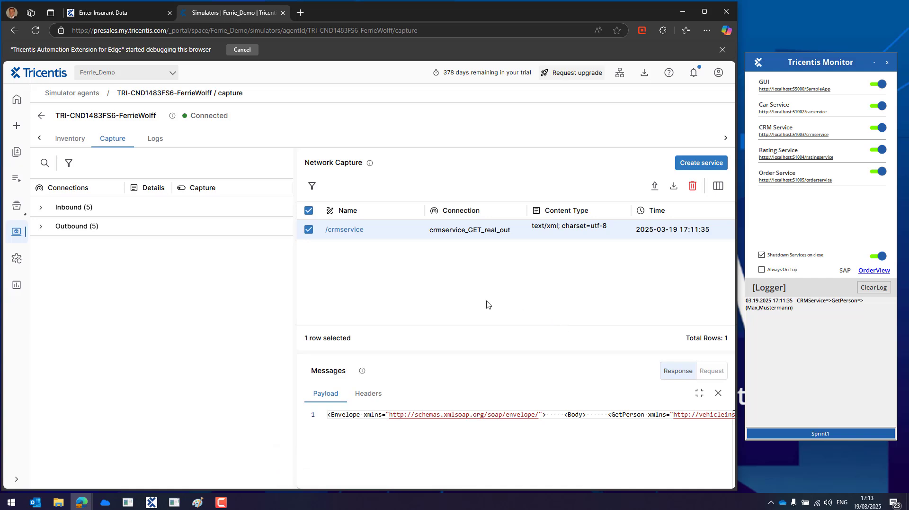
- Show the agent's Inventory to find the new service file next to Connections.yml
{"action": "left_click", "coordinate": [72, 141]}
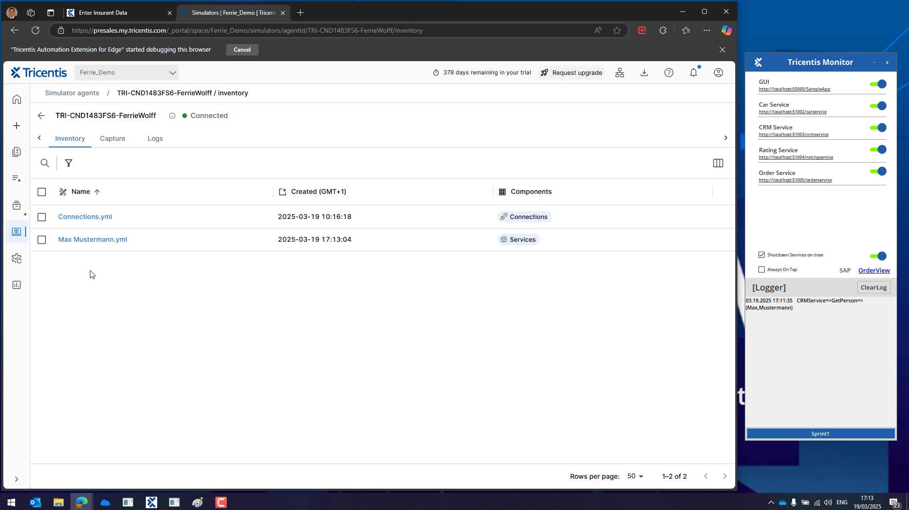
- Back on the insurance app home page, clear the monitor log, turn off CRM Service, start an Automobile quote
{"action": "left_click", "coordinate": [107, 14]}
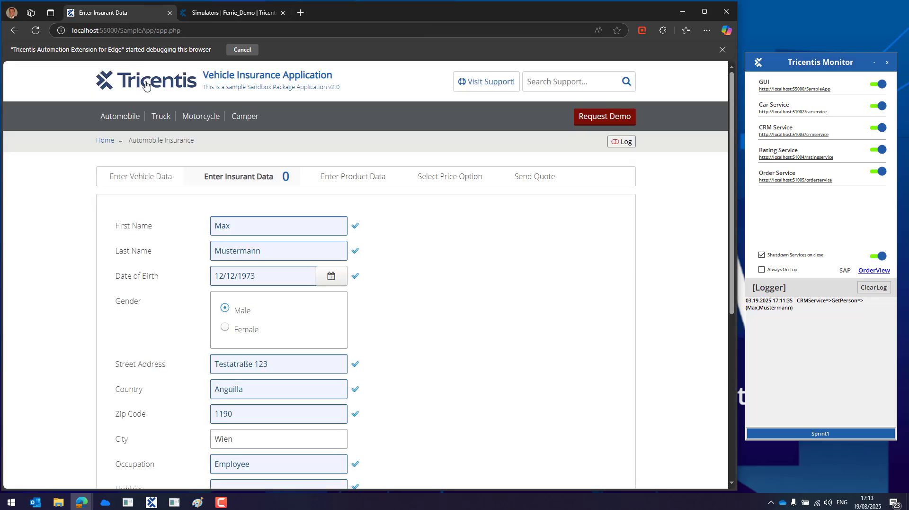
{"action": "left_click", "coordinate": [146, 84]}
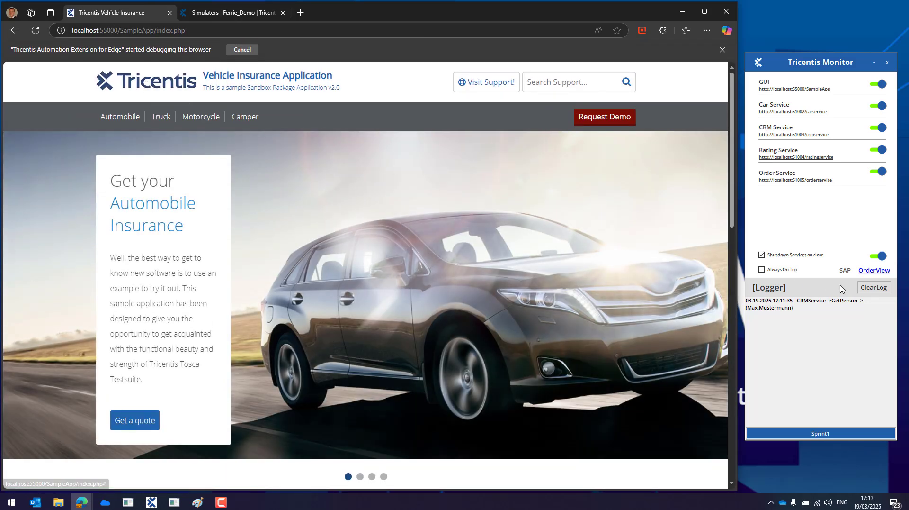
{"action": "left_click", "coordinate": [873, 288]}
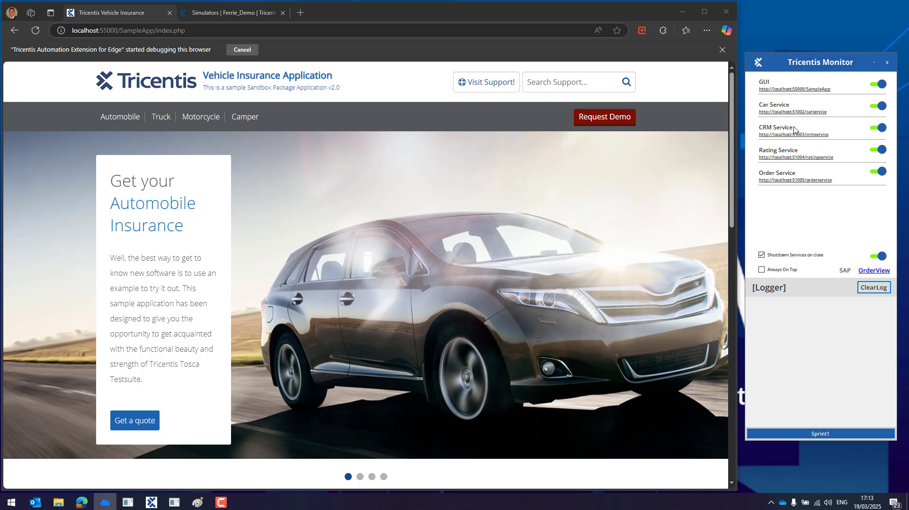
{"action": "left_click", "coordinate": [876, 128]}
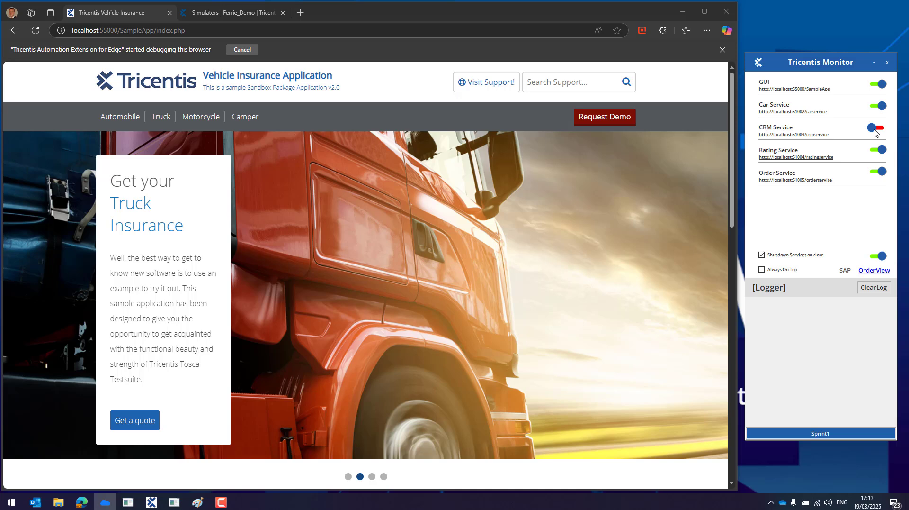
{"action": "left_click", "coordinate": [118, 118]}
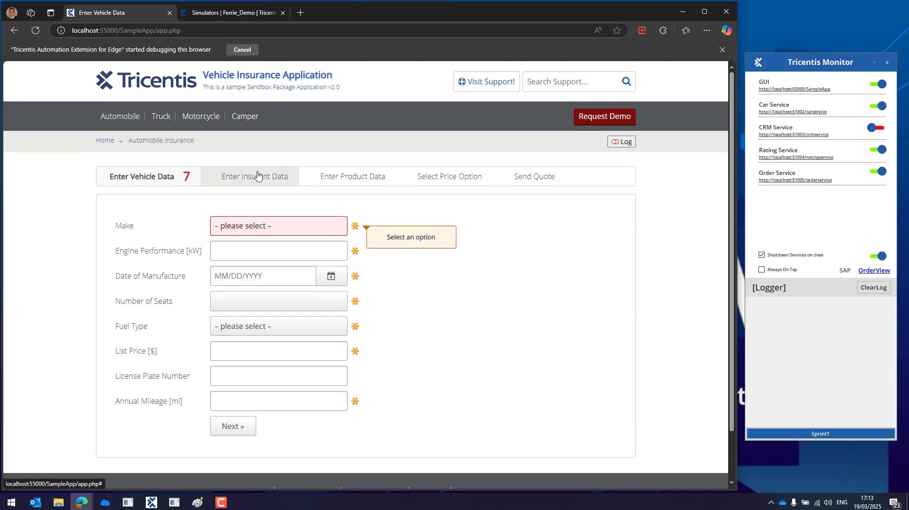
- In Enter Insurant Data, fill in the insurant's first and last name so details autofill, then return to Simulators
{"action": "left_click", "coordinate": [259, 177]}
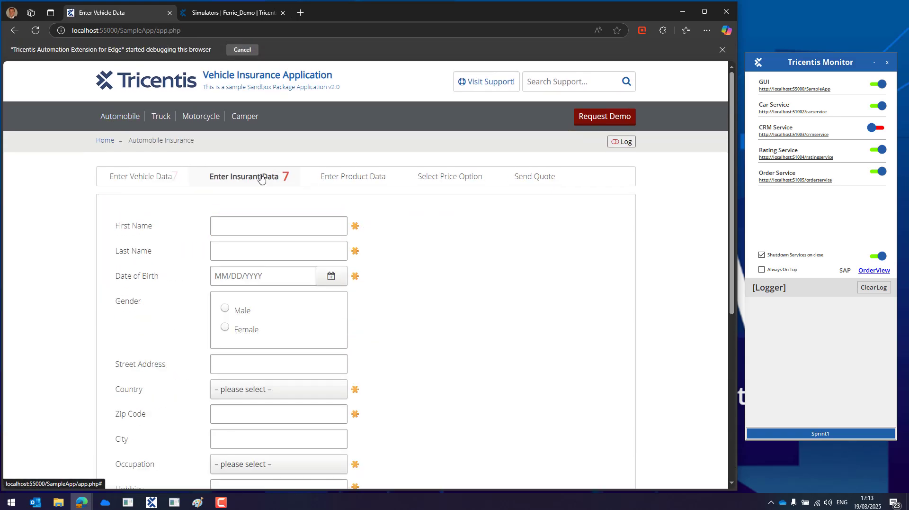
{"action": "left_click", "coordinate": [264, 226]}
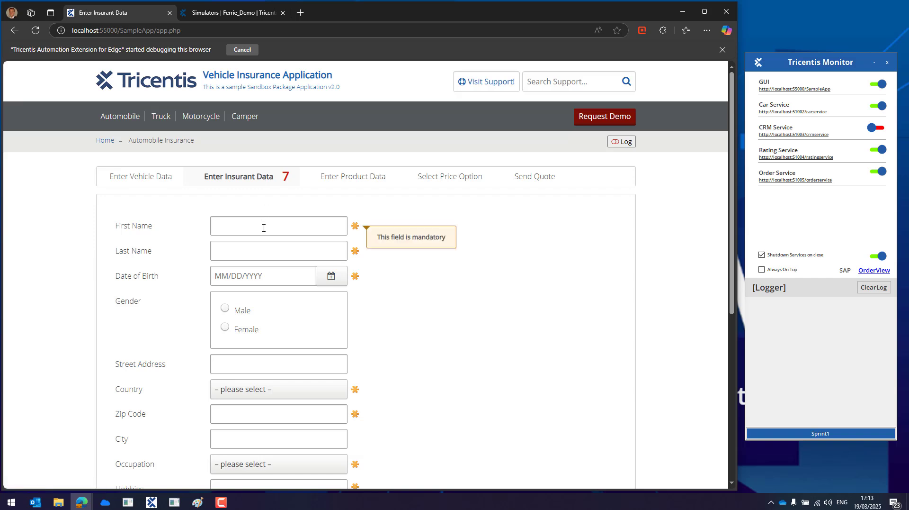
{"action": "type", "text": "Max"}
{"action": "key", "text": "Tab"}
{"action": "type", "text": "Muste"}
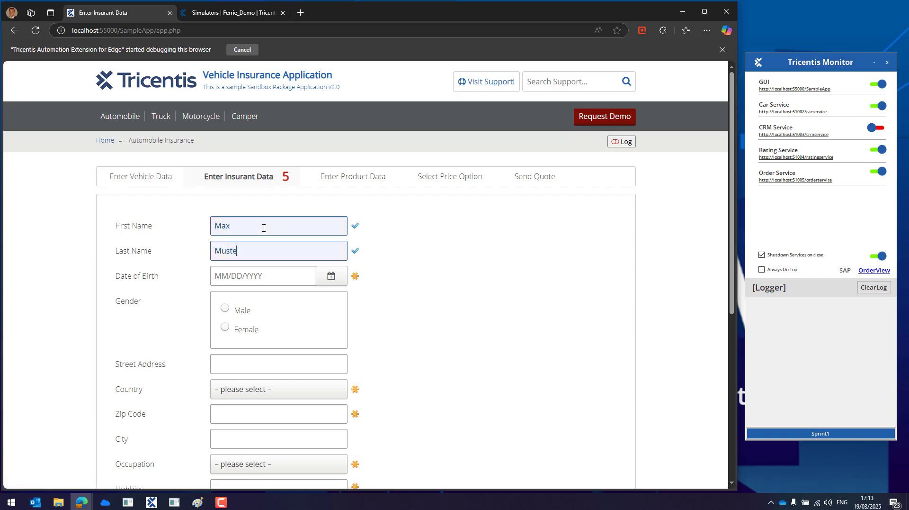
{"action": "type", "text": "rmann"}
{"action": "key", "text": "Tab"}
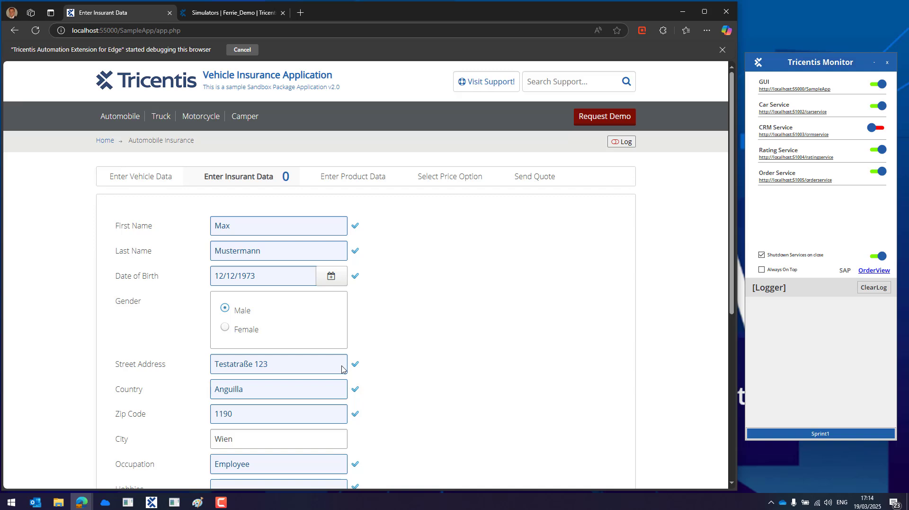
{"action": "left_click", "coordinate": [223, 16]}
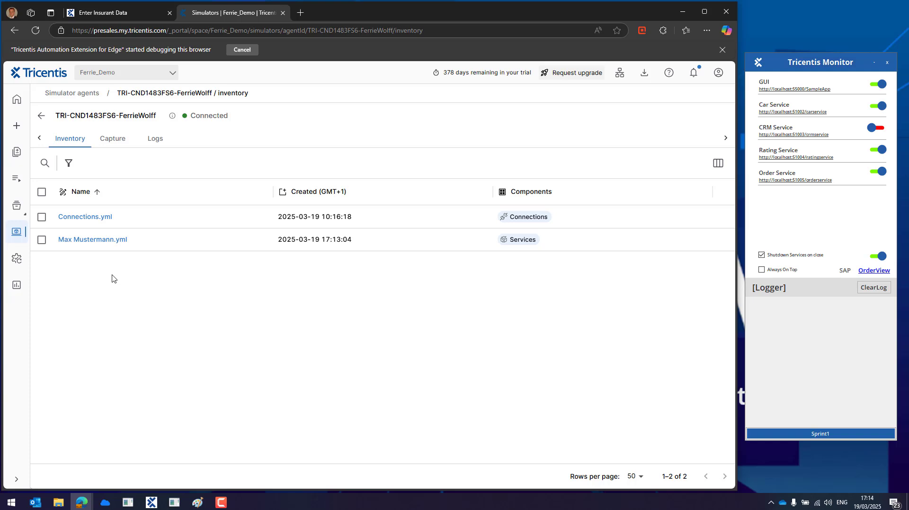
- Select the insurant-named service file in the Inventory, then switch to the red taskbar app
{"action": "left_click", "coordinate": [42, 239]}
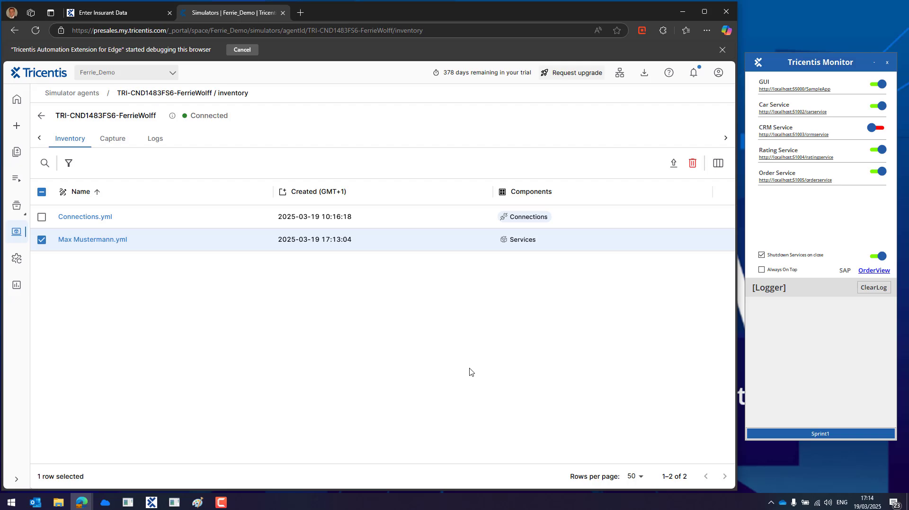
{"action": "left_click", "coordinate": [221, 504]}
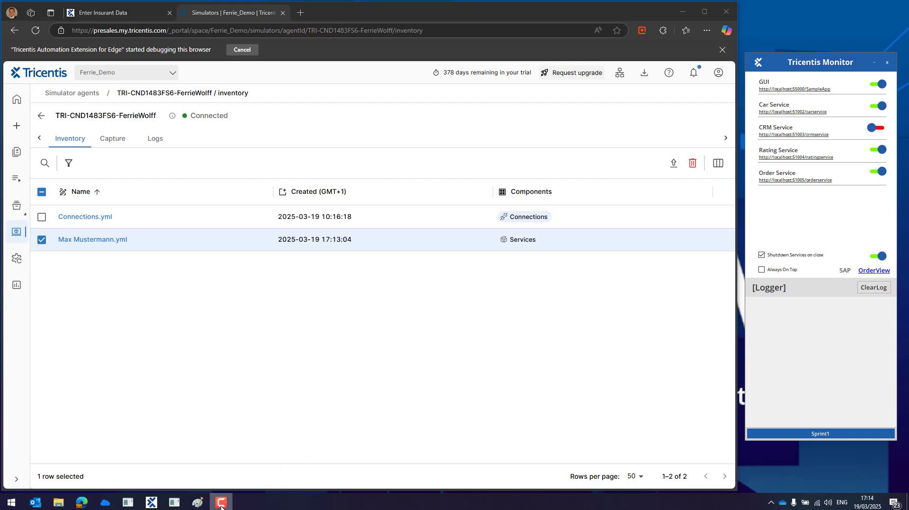